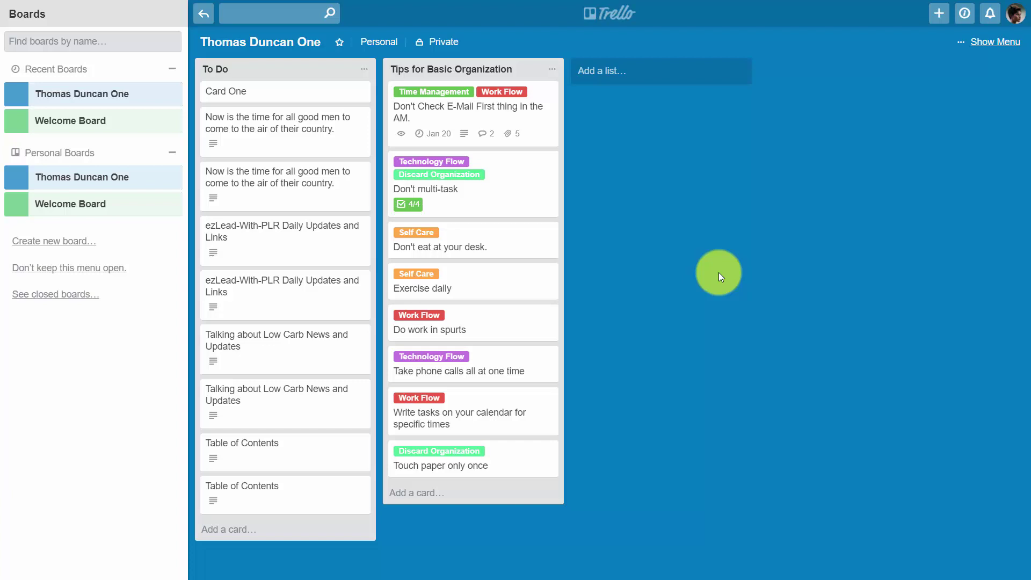
Open the 'Don't eat at your desk.' card's details, then close them to return to the board
{"action": "left_click", "coordinate": [494, 237]}
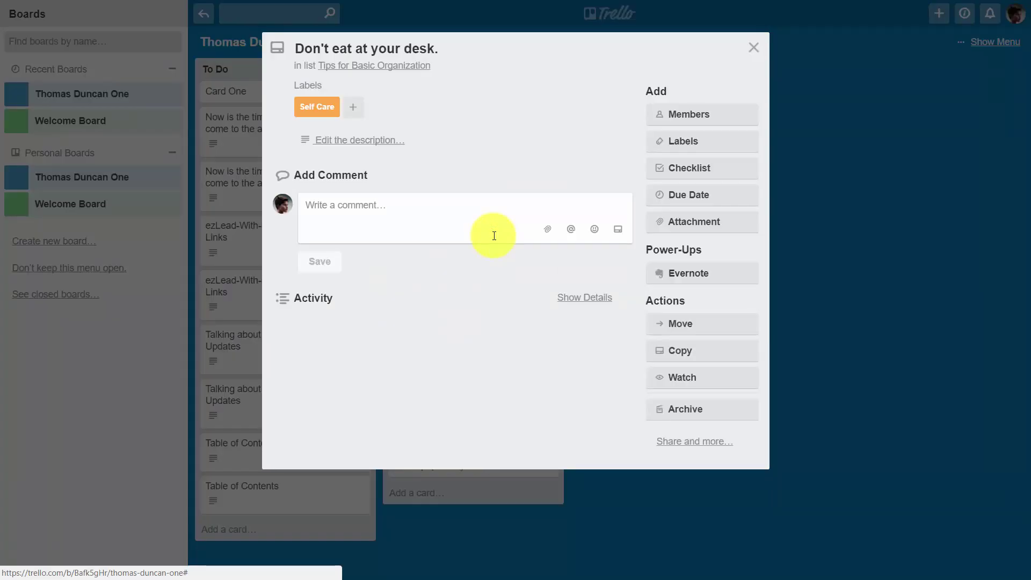
{"action": "key", "text": "Escape"}
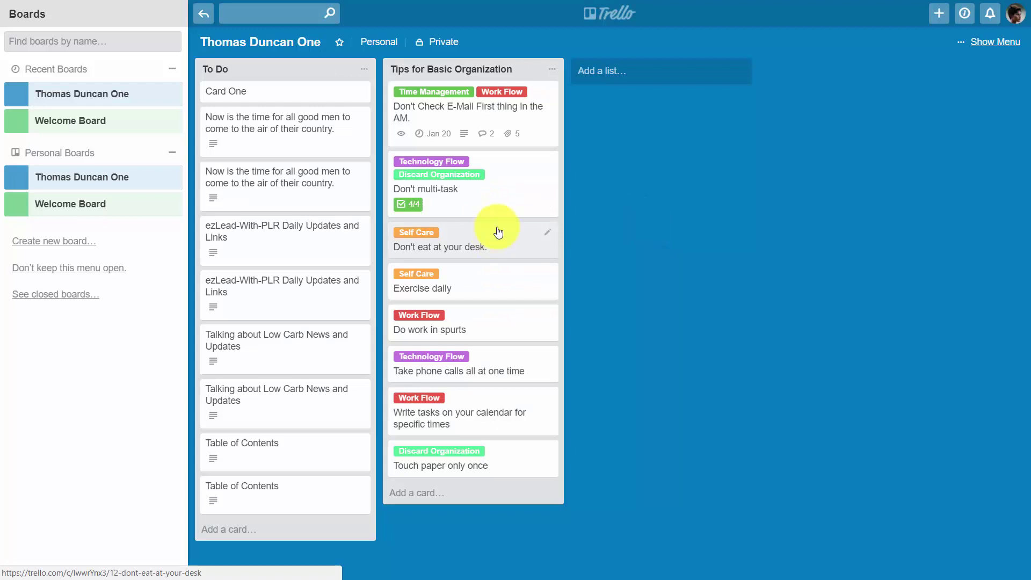
Disable the Evernote Power-Up and enable the Custom Fields Power-Up for the board
{"action": "left_click", "coordinate": [989, 42]}
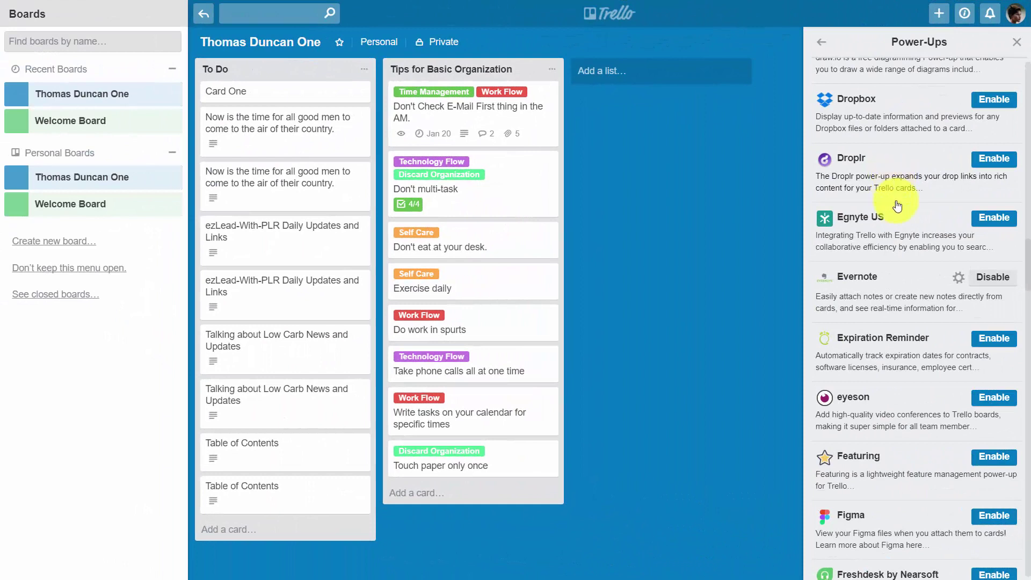
{"action": "left_click", "coordinate": [987, 276]}
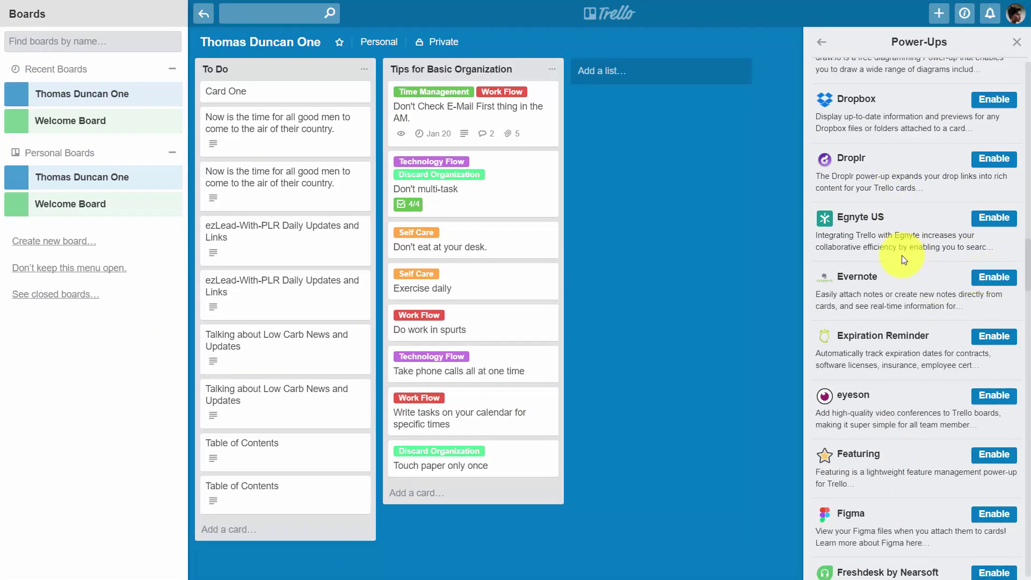
{"action": "scroll", "coordinate": [897, 254], "scroll_direction": "up", "scroll_amount": 5}
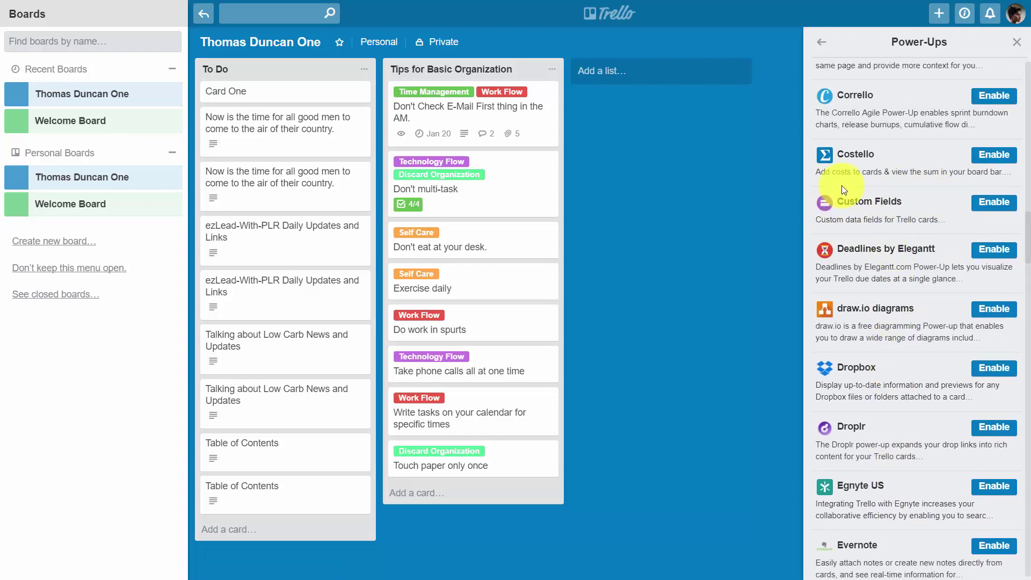
{"action": "left_click", "coordinate": [981, 206]}
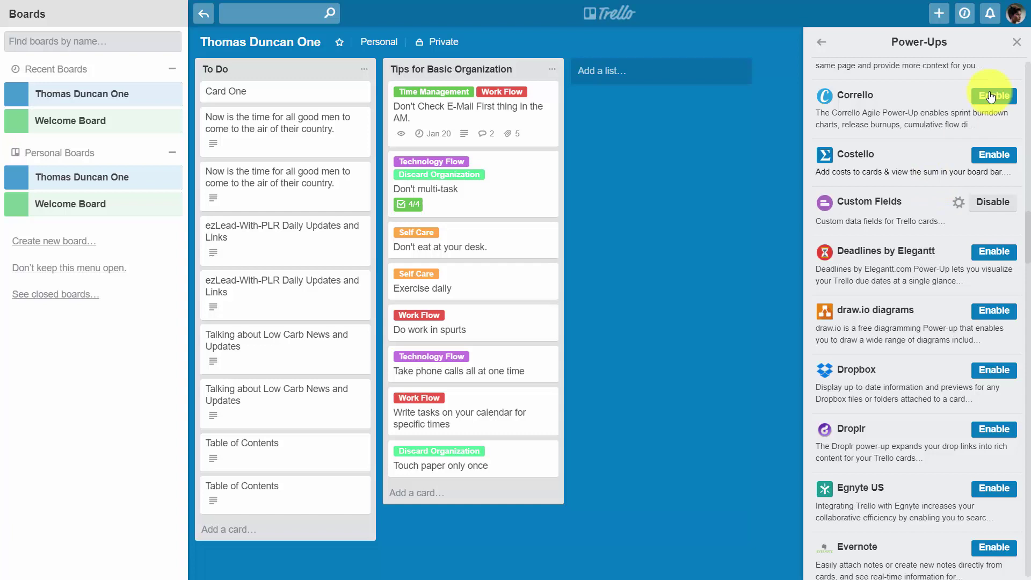
Close the Power-Ups list and bring up Custom Fields on the 'Don't eat at your desk.' card
{"action": "left_click", "coordinate": [1018, 43]}
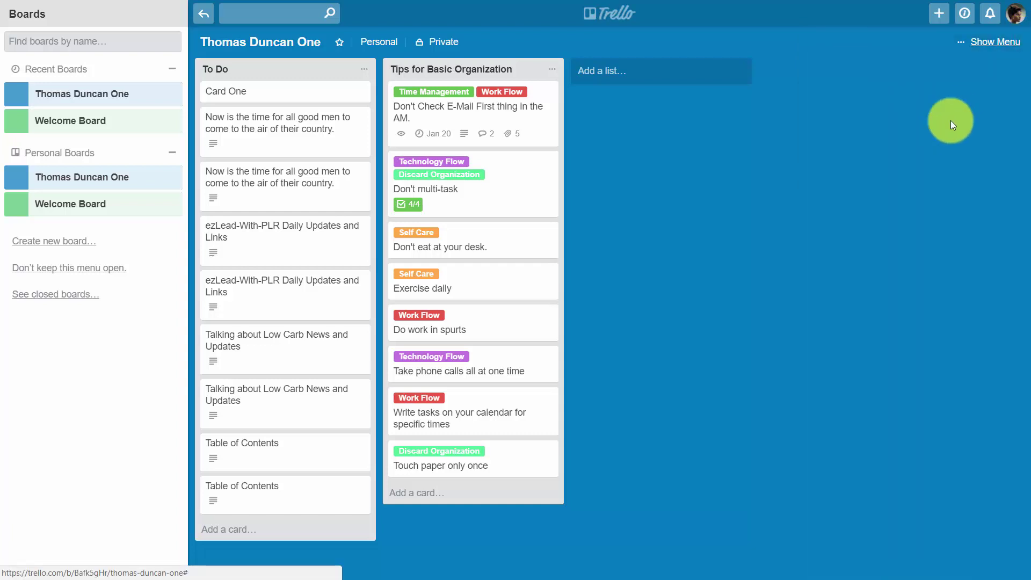
{"action": "left_click", "coordinate": [471, 246]}
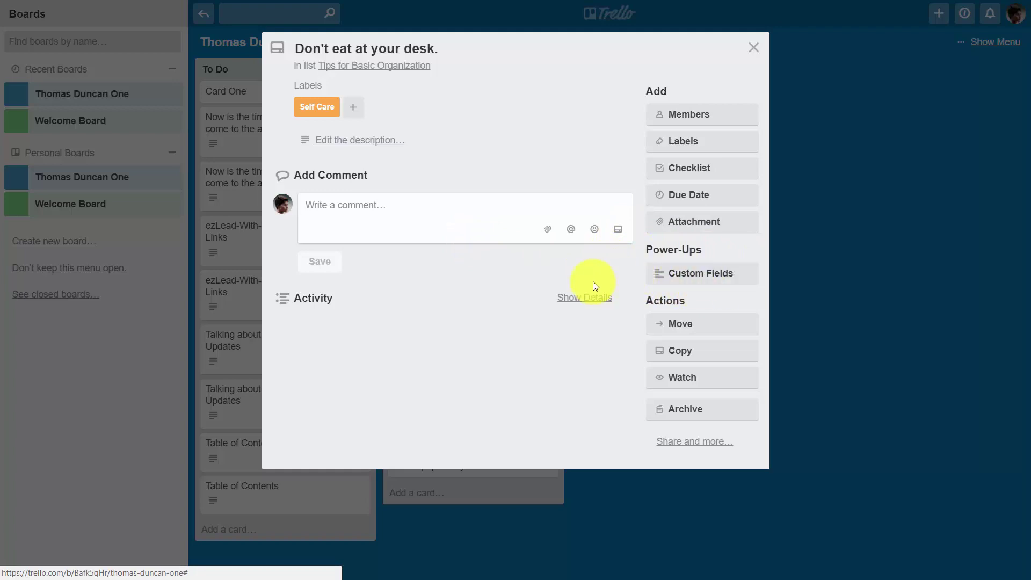
{"action": "left_click", "coordinate": [666, 274]}
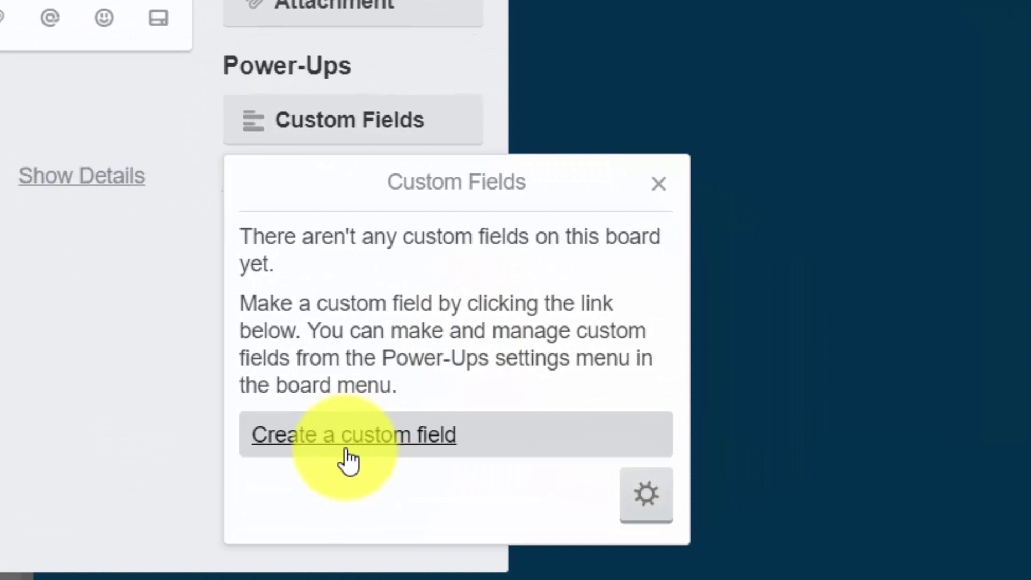
Create a Checkbox custom field named 'Desk Reminders' with the Card Front Badge option on
{"action": "left_click", "coordinate": [342, 455]}
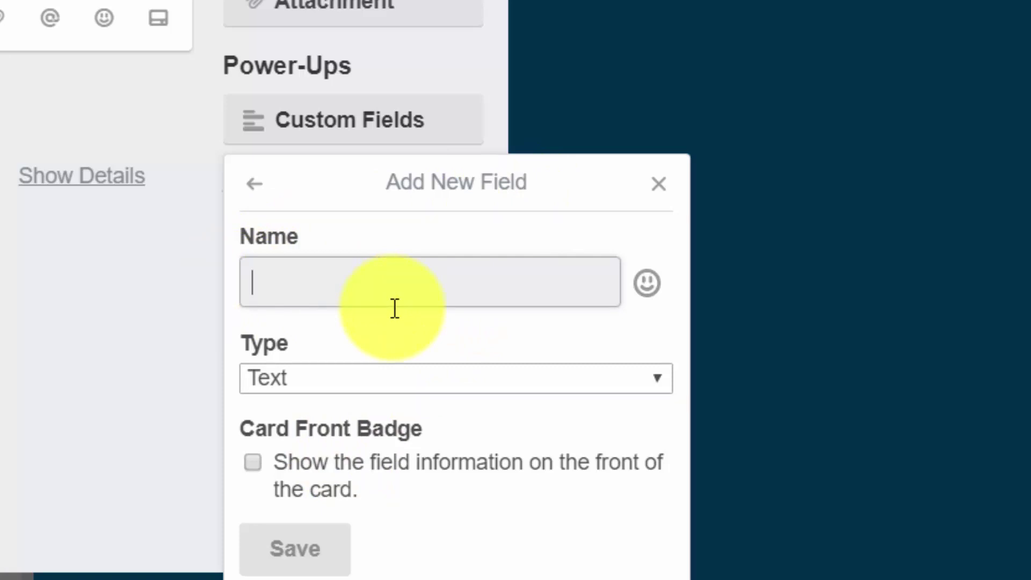
{"action": "type", "text": "Desk Reminders"}
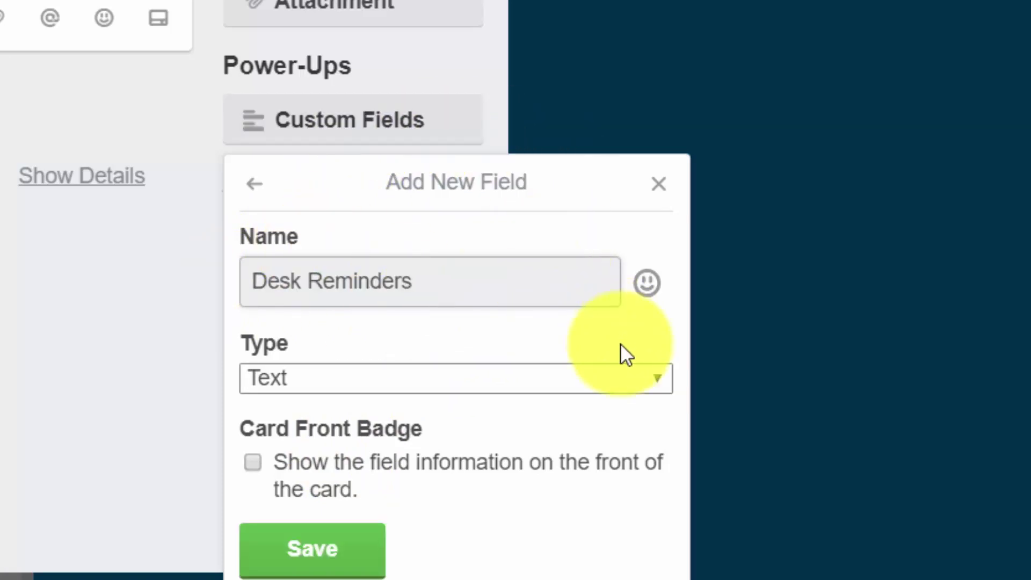
{"action": "left_click", "coordinate": [656, 378]}
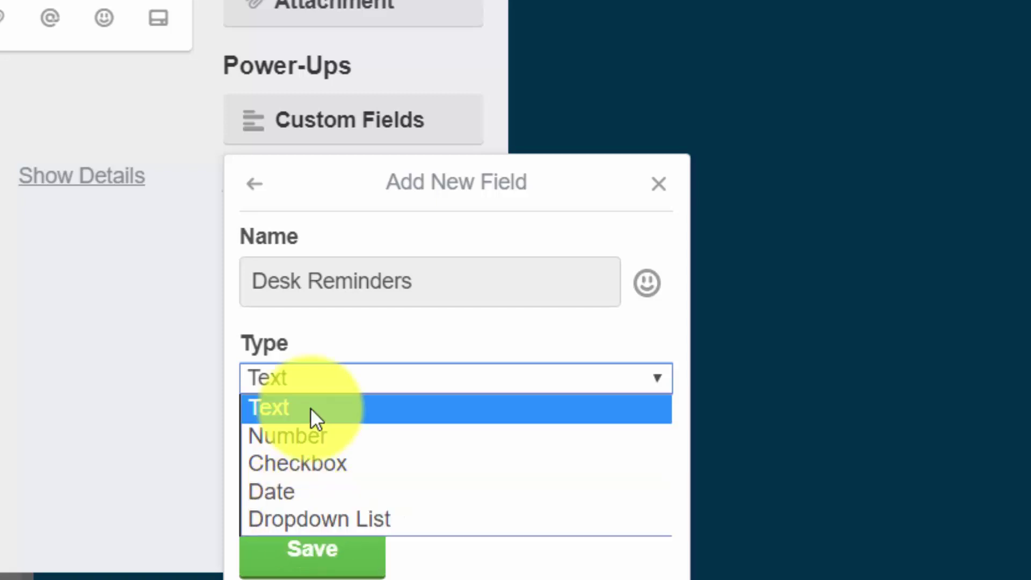
{"action": "left_click", "coordinate": [303, 461]}
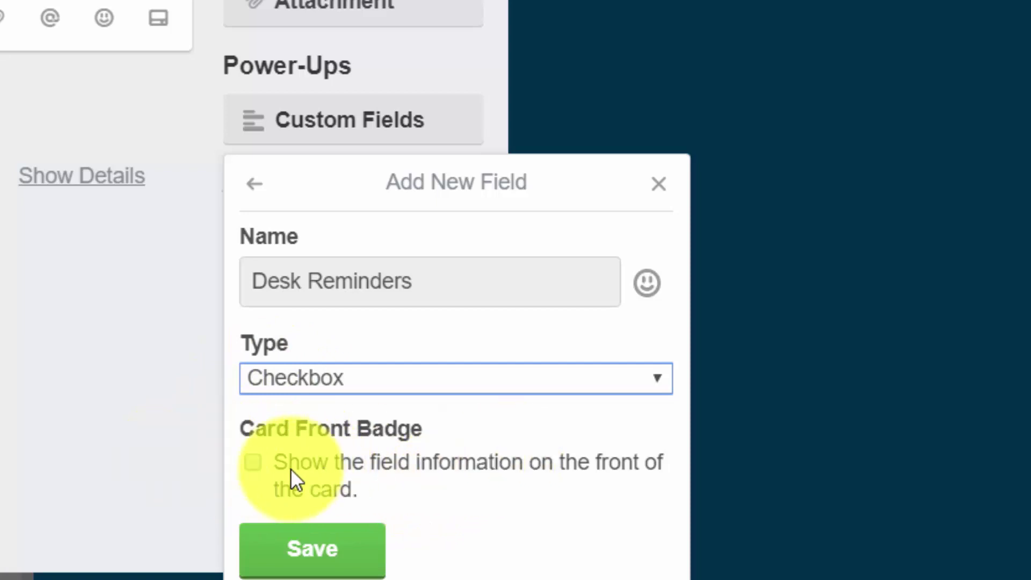
{"action": "left_click", "coordinate": [254, 461]}
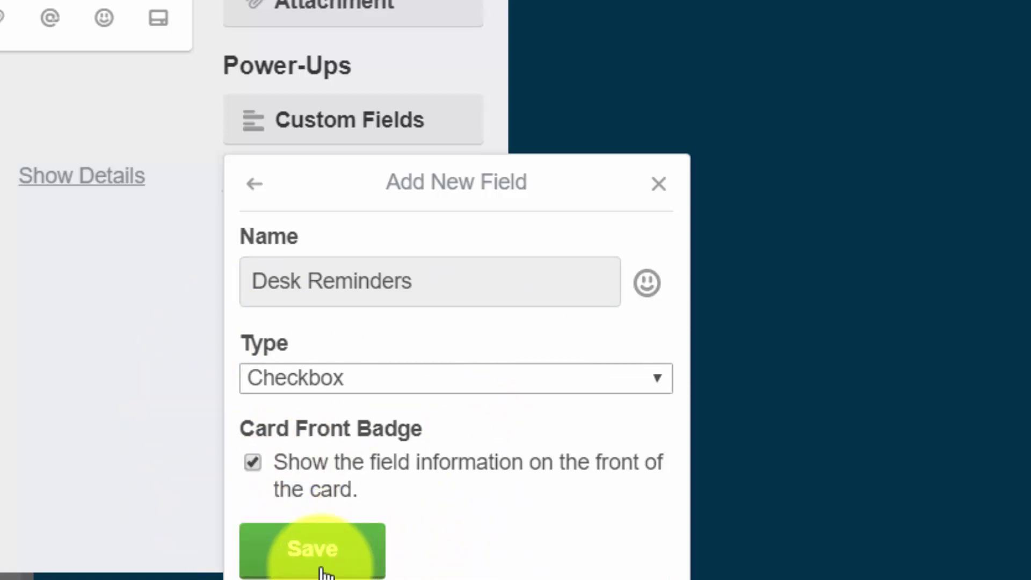
{"action": "left_click", "coordinate": [323, 570]}
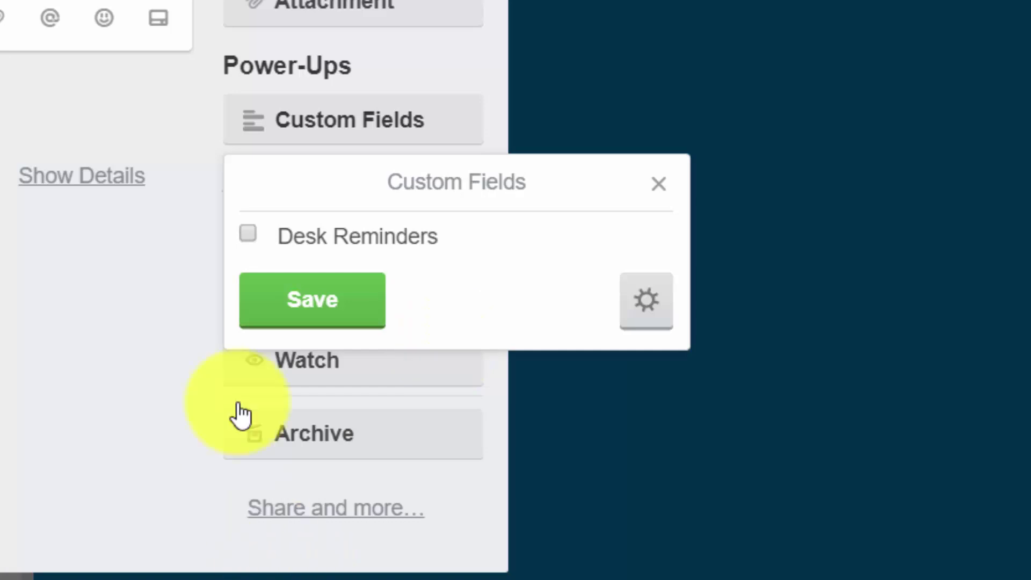
Set Desk Reminders to Yes on the card and return to the board
{"action": "left_click", "coordinate": [322, 303]}
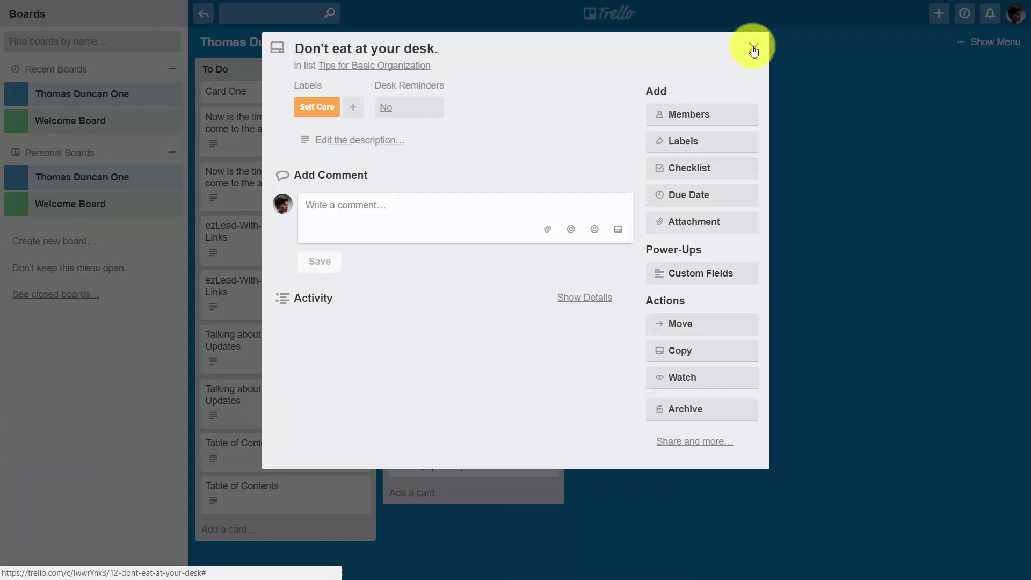
{"action": "left_click", "coordinate": [386, 108]}
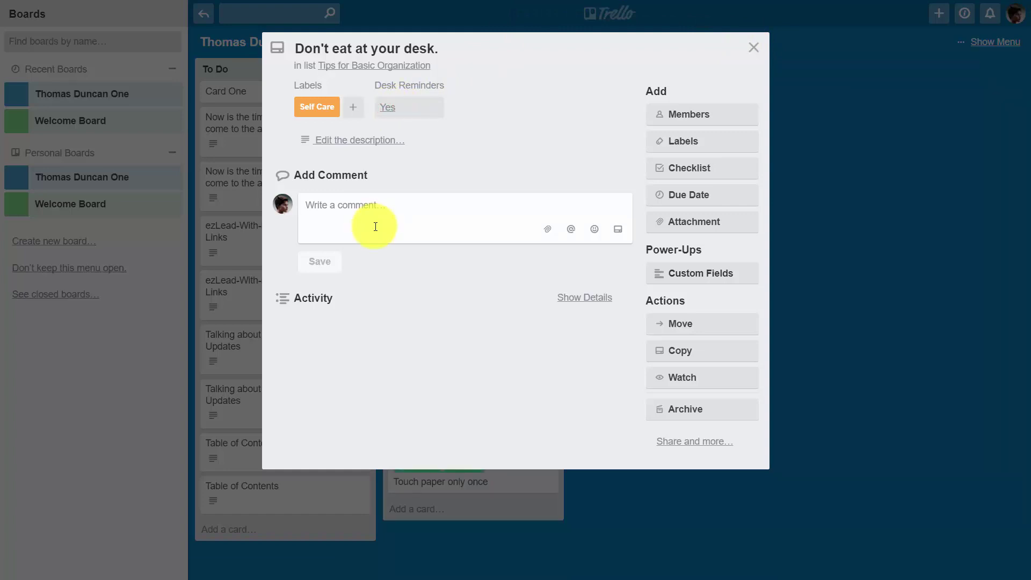
{"action": "left_click", "coordinate": [754, 47]}
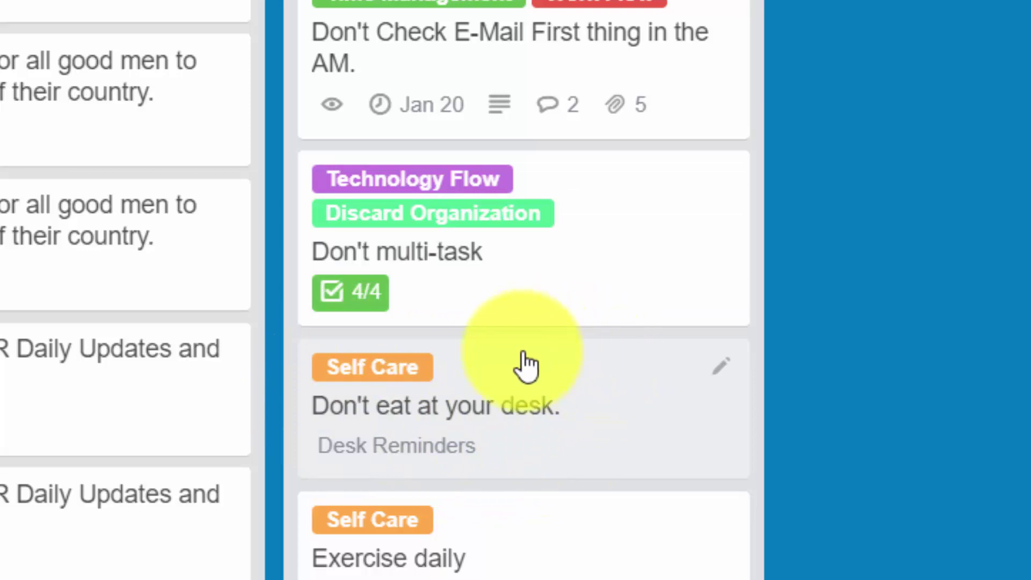
Add a Date custom field named 'Date Reminded and Cancel' shown as a card-front badge
{"action": "left_click", "coordinate": [505, 418]}
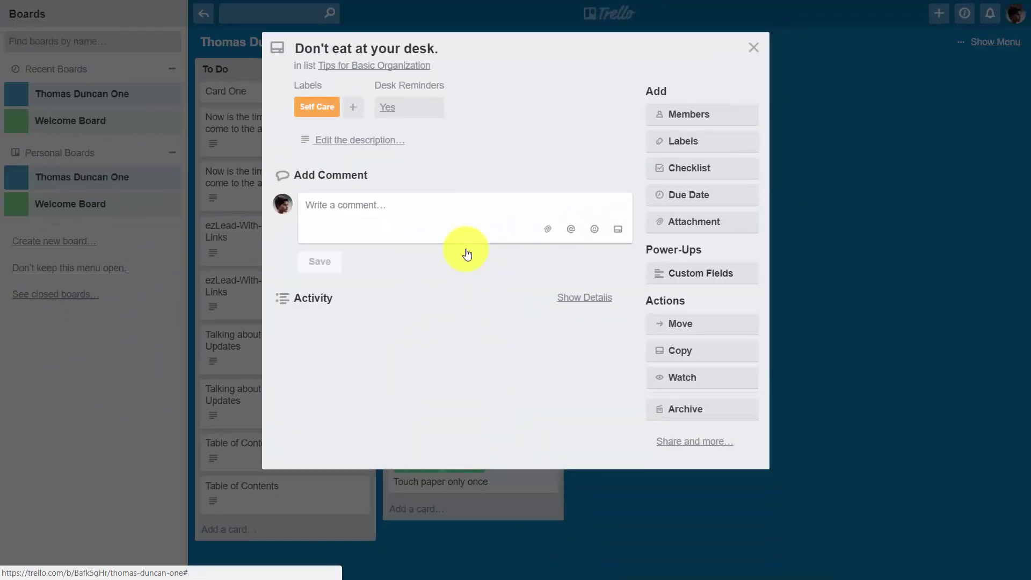
{"action": "left_click", "coordinate": [677, 278]}
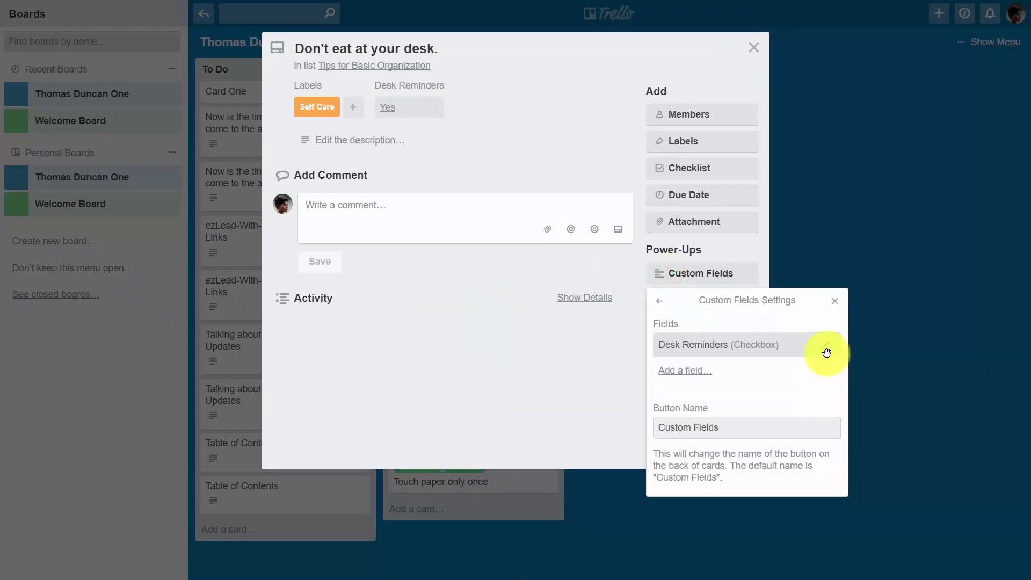
{"action": "left_click", "coordinate": [691, 371]}
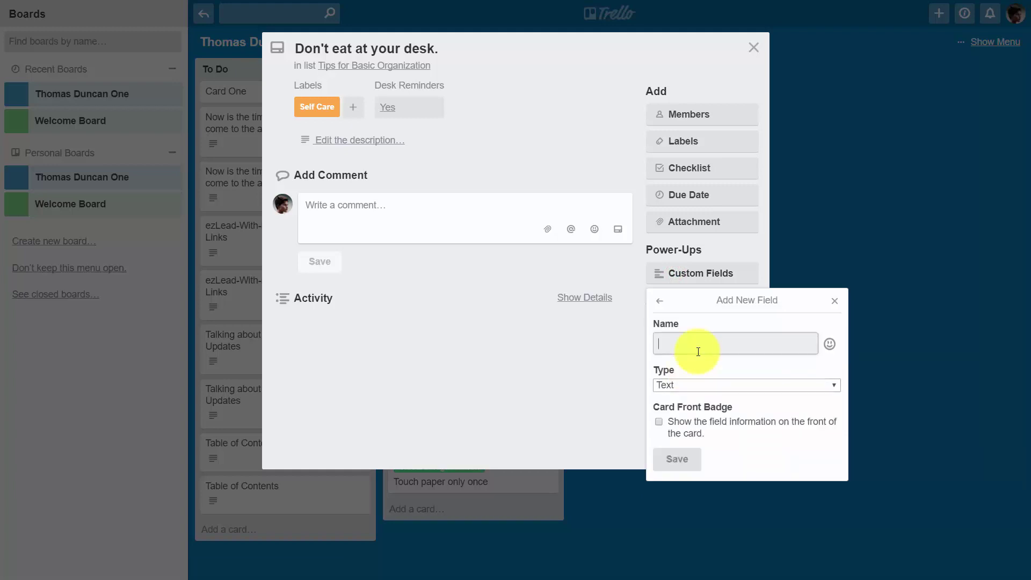
{"action": "type", "text": "Date Reminded and Cancel"}
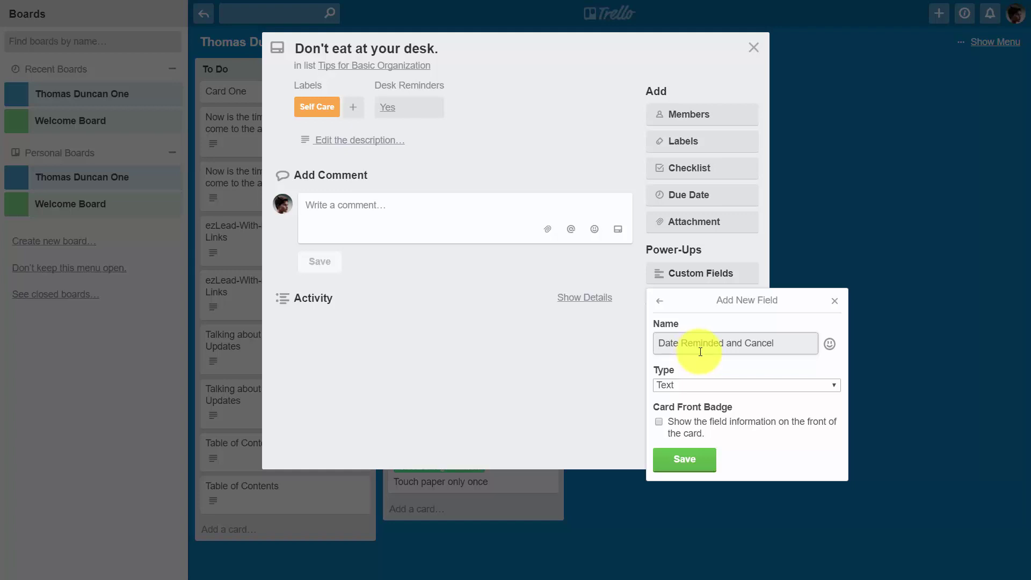
{"action": "left_click", "coordinate": [769, 384]}
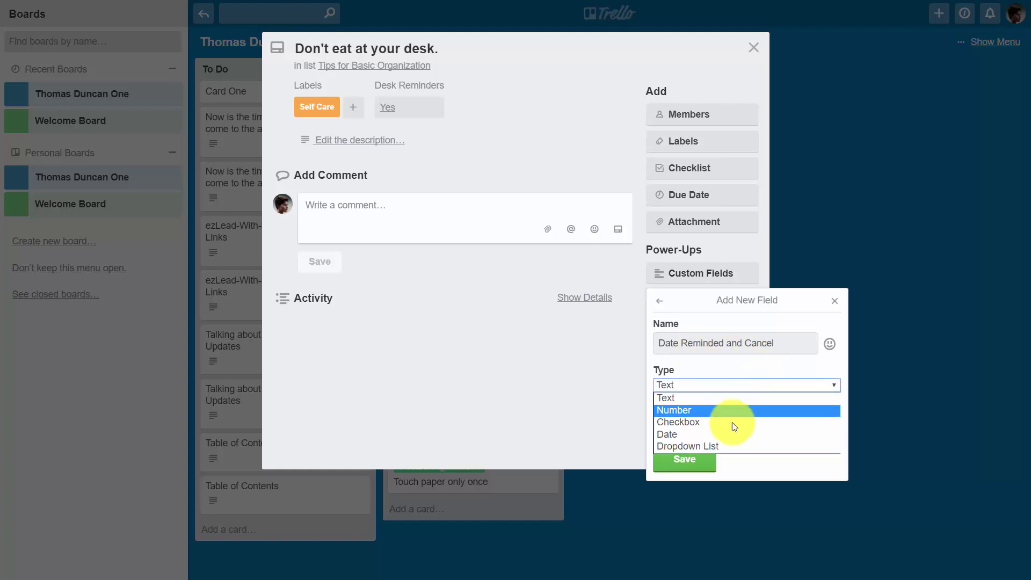
{"action": "left_click", "coordinate": [725, 435]}
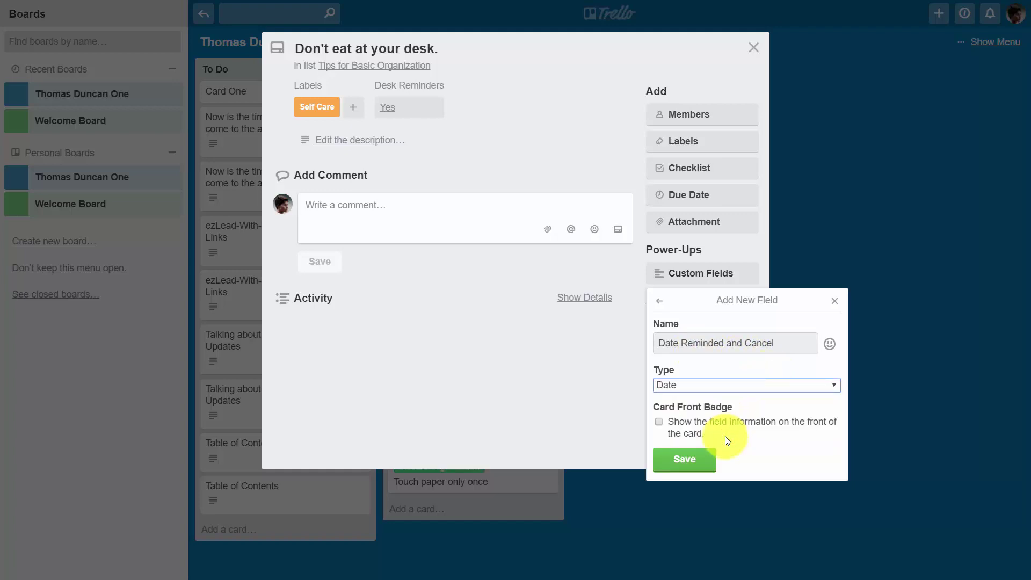
{"action": "left_click", "coordinate": [658, 421]}
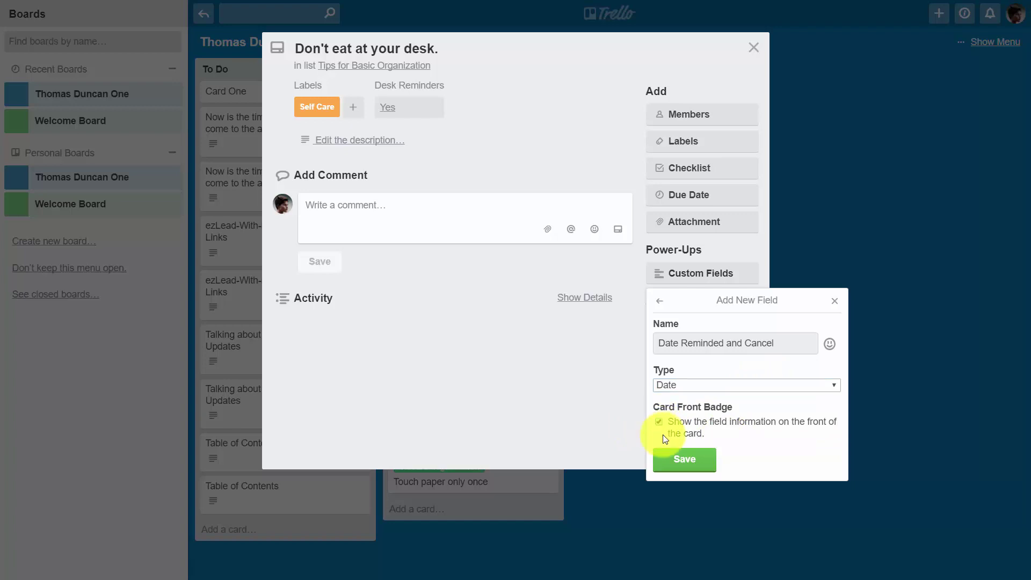
{"action": "left_click", "coordinate": [683, 461]}
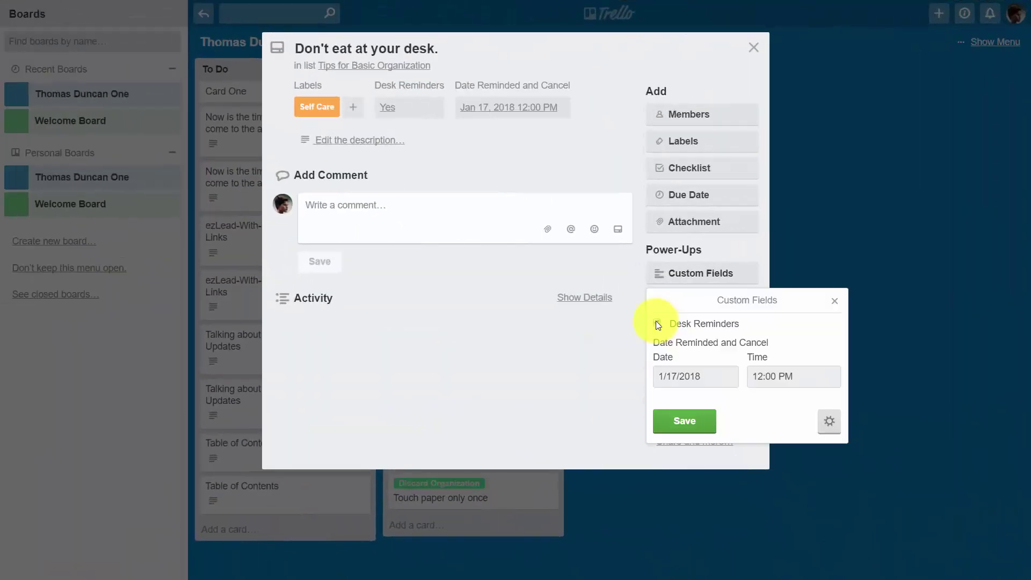
Set Date Reminded and Cancel to Jan 17, 2018 and save the card's field values
{"action": "left_click", "coordinate": [715, 382]}
{"action": "left_click", "coordinate": [748, 479]}
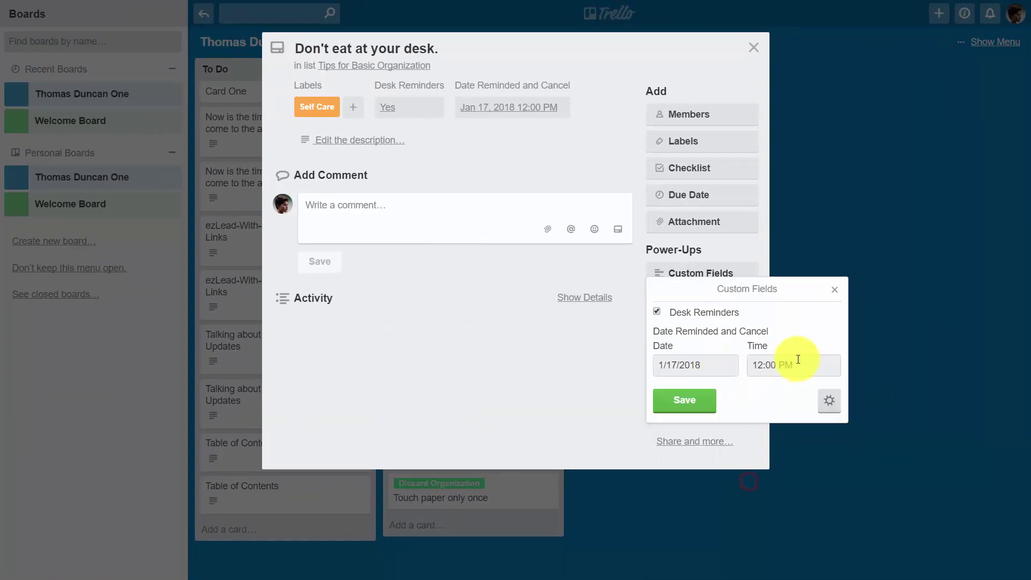
{"action": "left_click", "coordinate": [685, 409]}
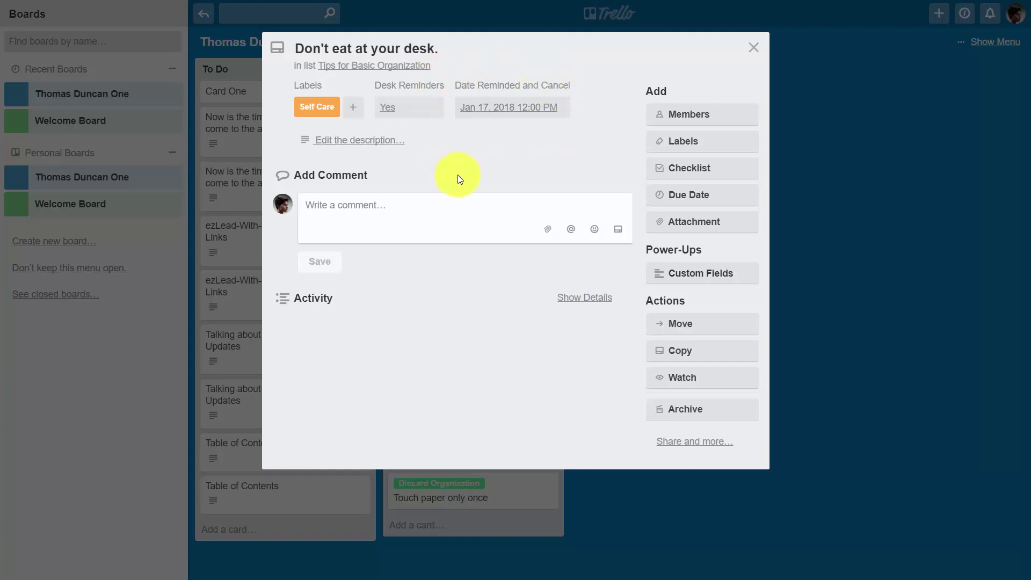
{"action": "left_click", "coordinate": [752, 47]}
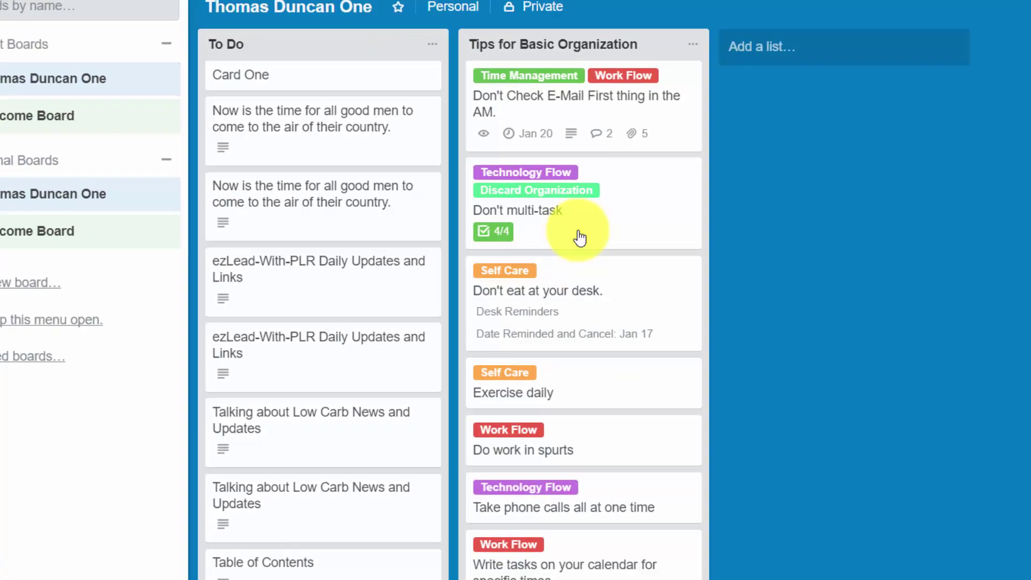